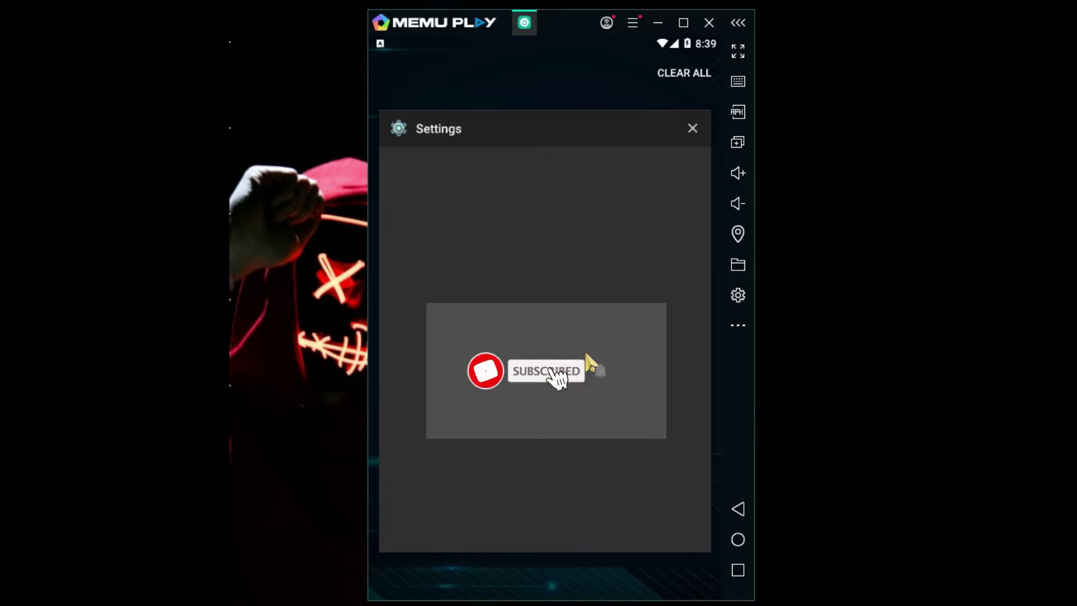
# Dismiss the Settings app from the recent apps overview.
pyautogui.click(614, 196)
pyautogui.moveTo(615, 196); pyautogui.dragTo(671, 86)
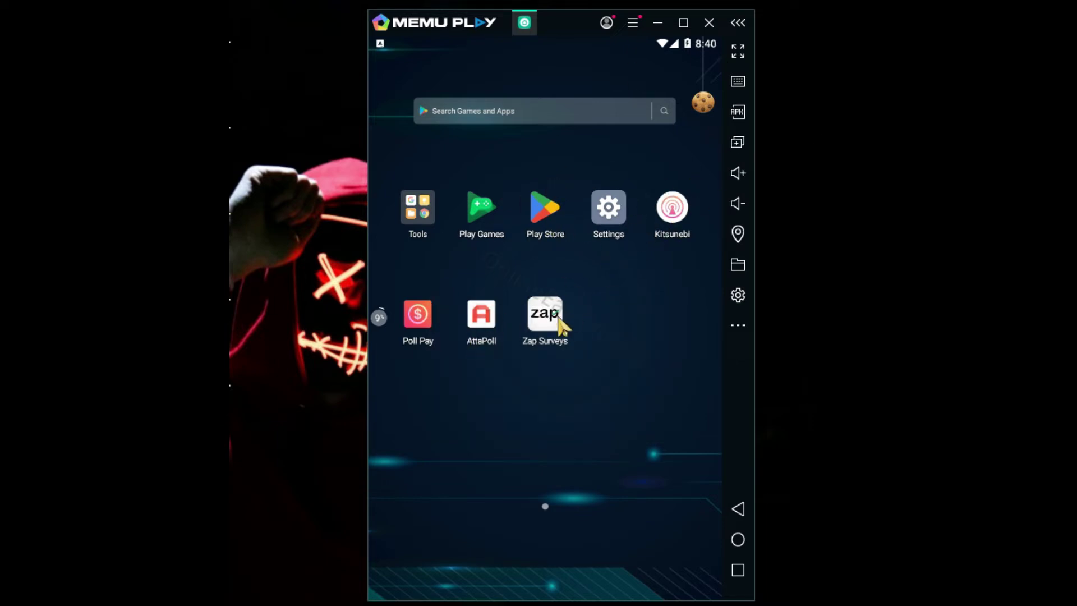
# Choose the Top (CPU:4 RAM:4096MB) performance preset in the emulator's engine settings and save it.
pyautogui.click(730, 292)
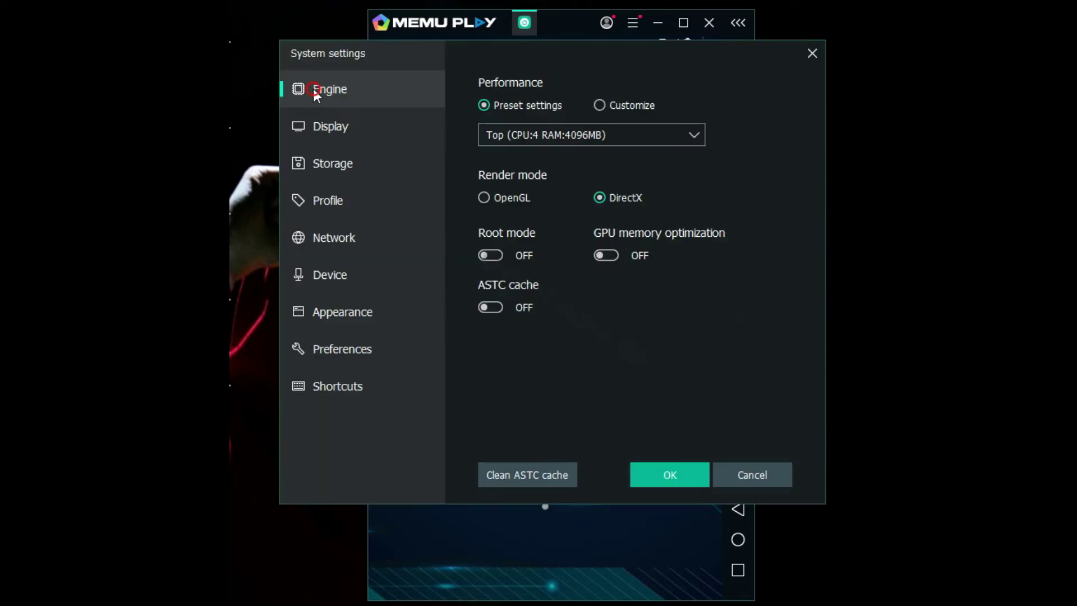
pyautogui.click(601, 133)
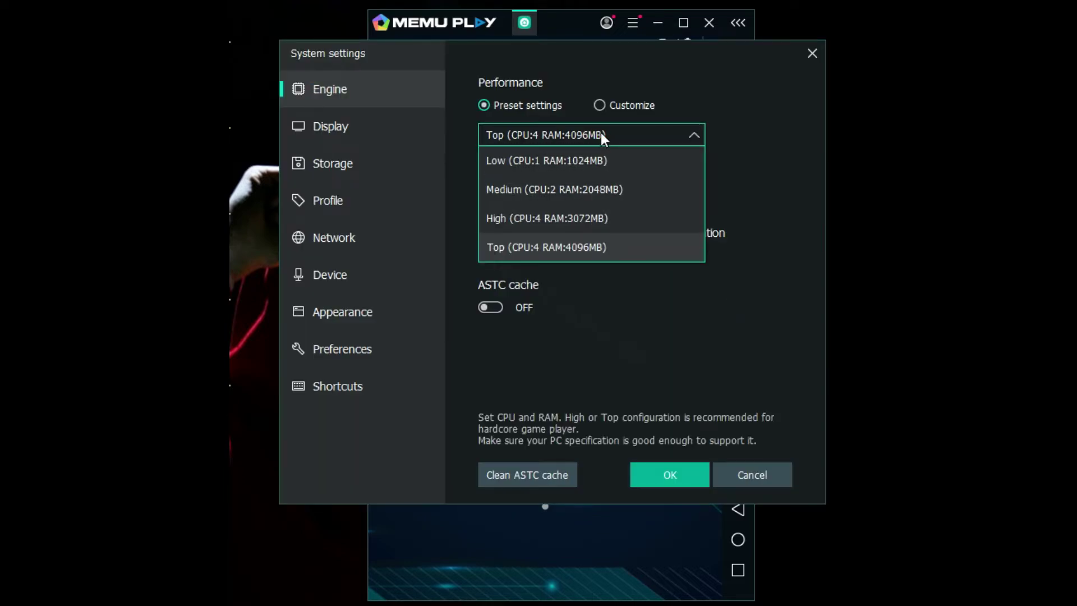
pyautogui.click(564, 248)
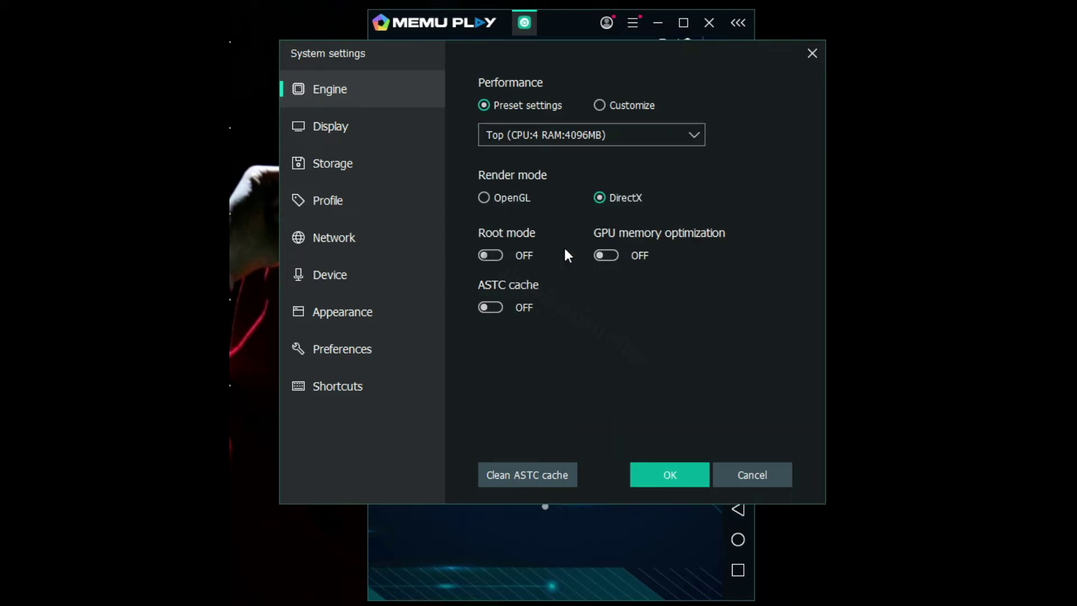
pyautogui.moveTo(615, 200)
pyautogui.click(673, 465)
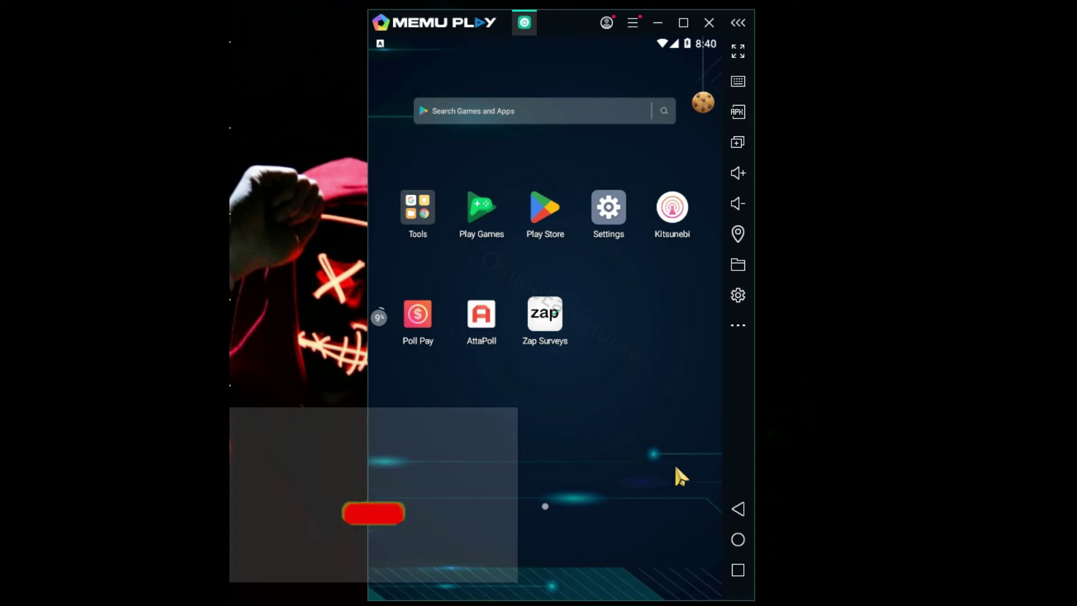
# Set the emulator's display frame rate to 30 FPS with the Phone resolution 800 * 1280 (240dpi), and dismiss the restart notice.
pyautogui.click(737, 295)
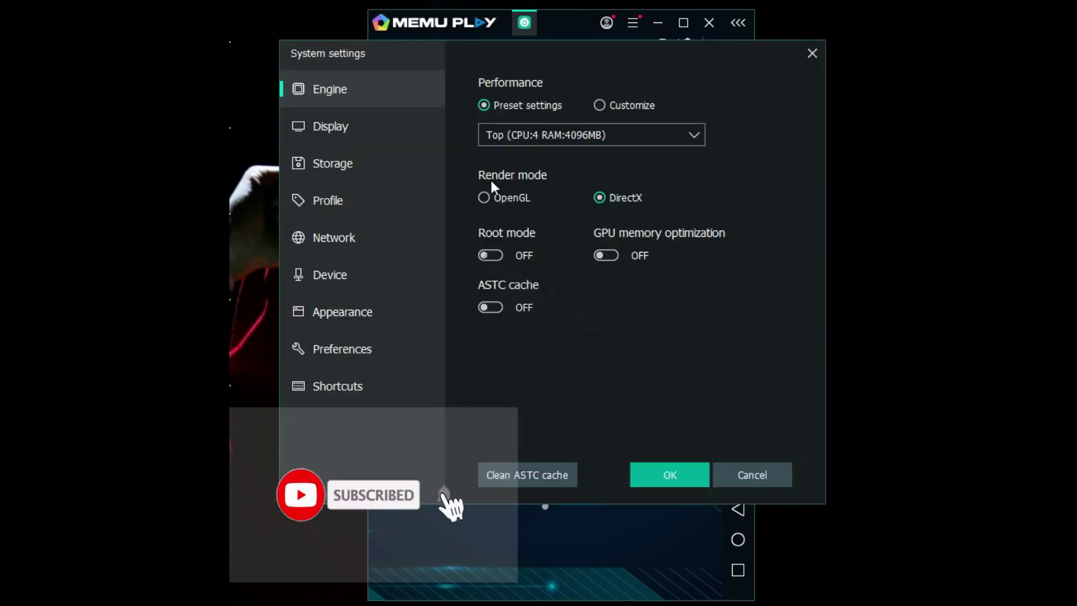
pyautogui.click(333, 129)
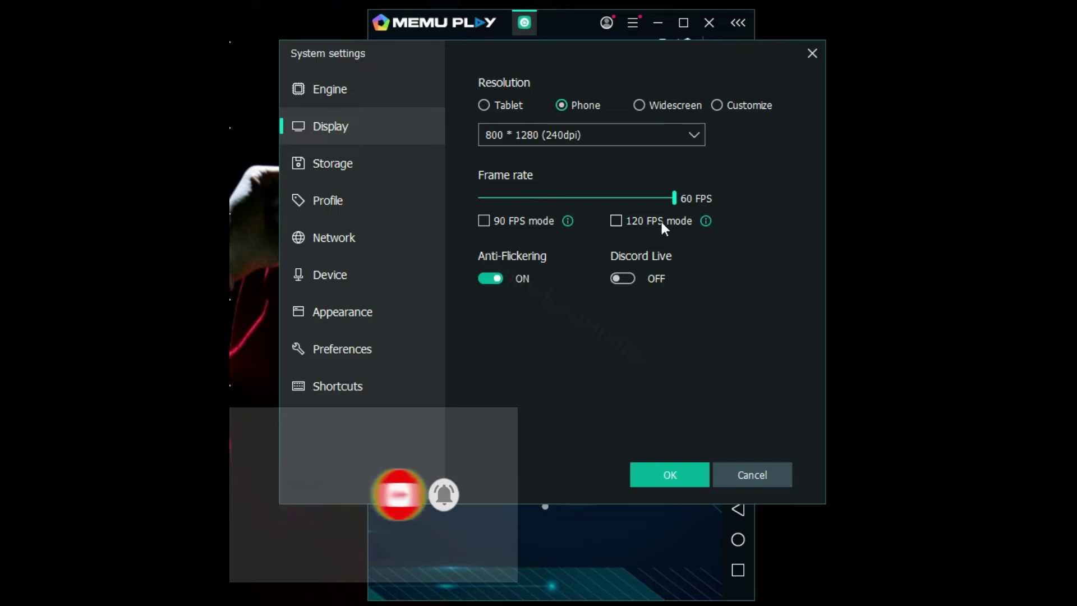
pyautogui.moveTo(675, 195)
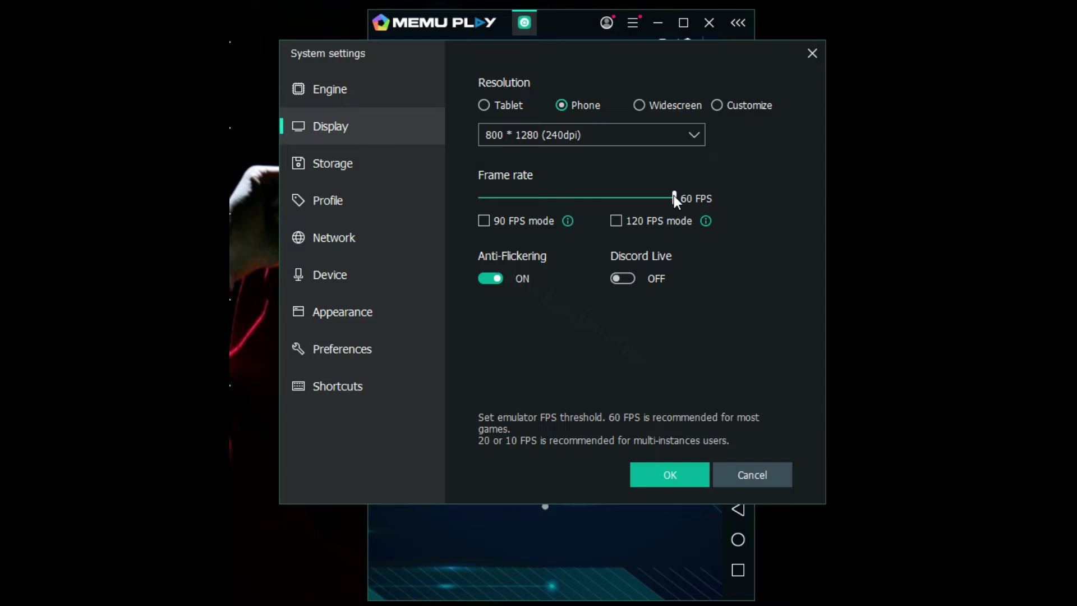
pyautogui.moveTo(675, 195); pyautogui.dragTo(574, 178)
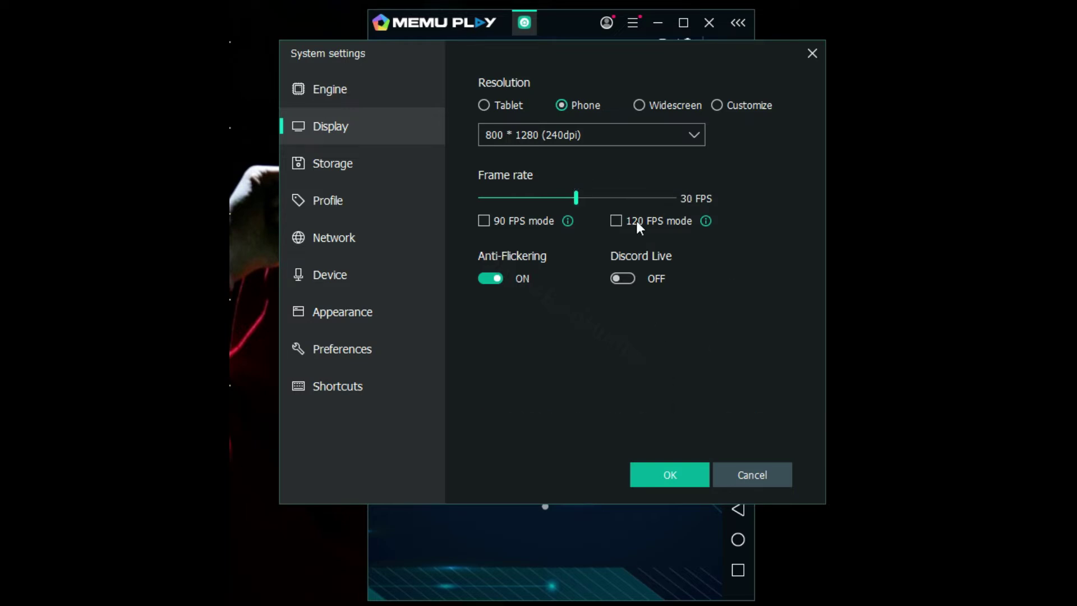
pyautogui.click(496, 109)
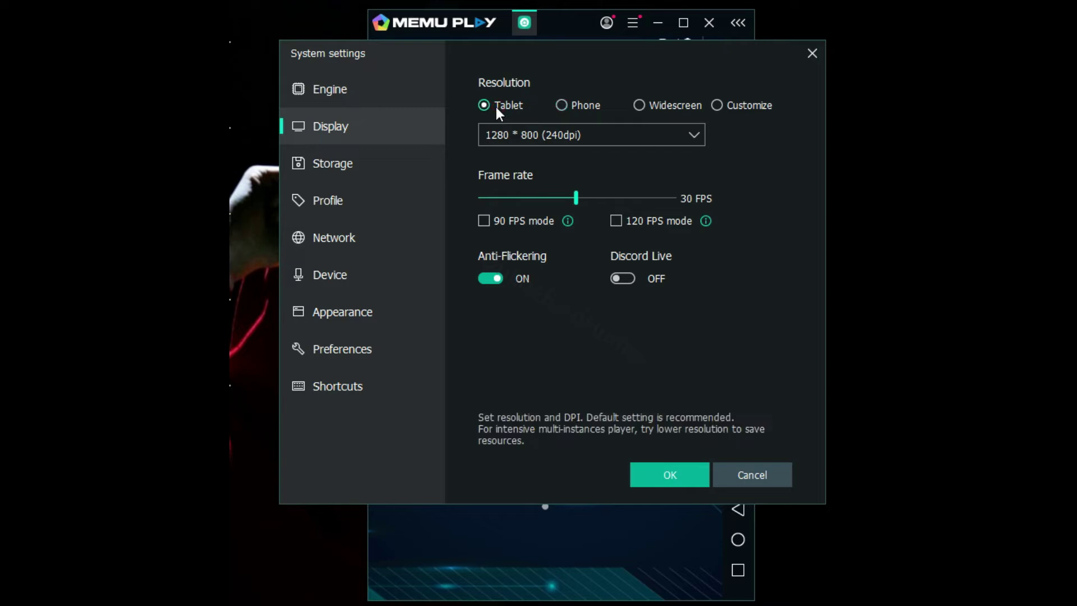
pyautogui.click(560, 106)
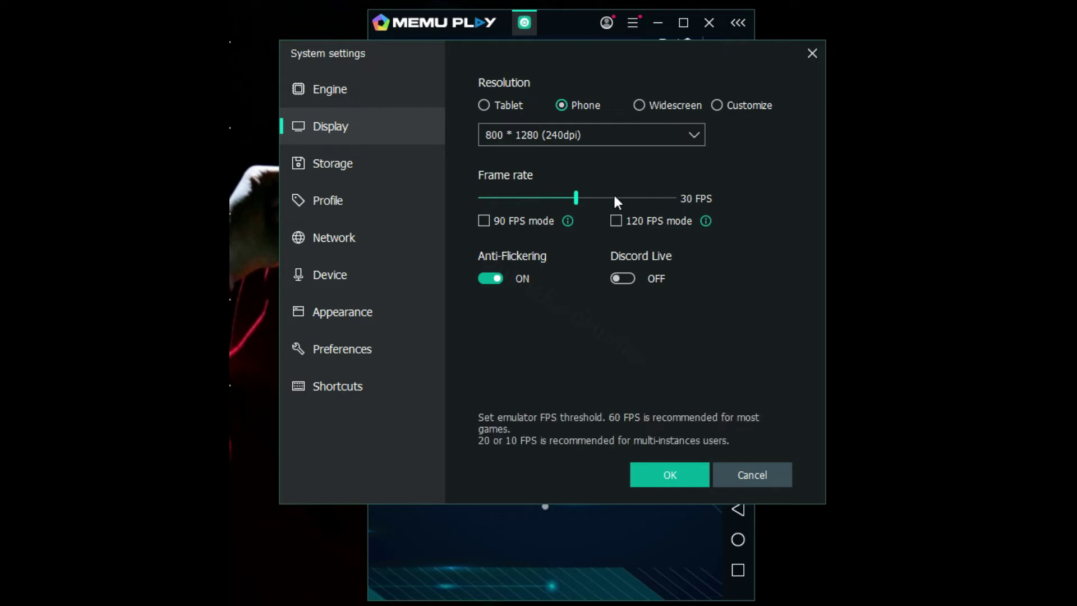
pyautogui.click(670, 475)
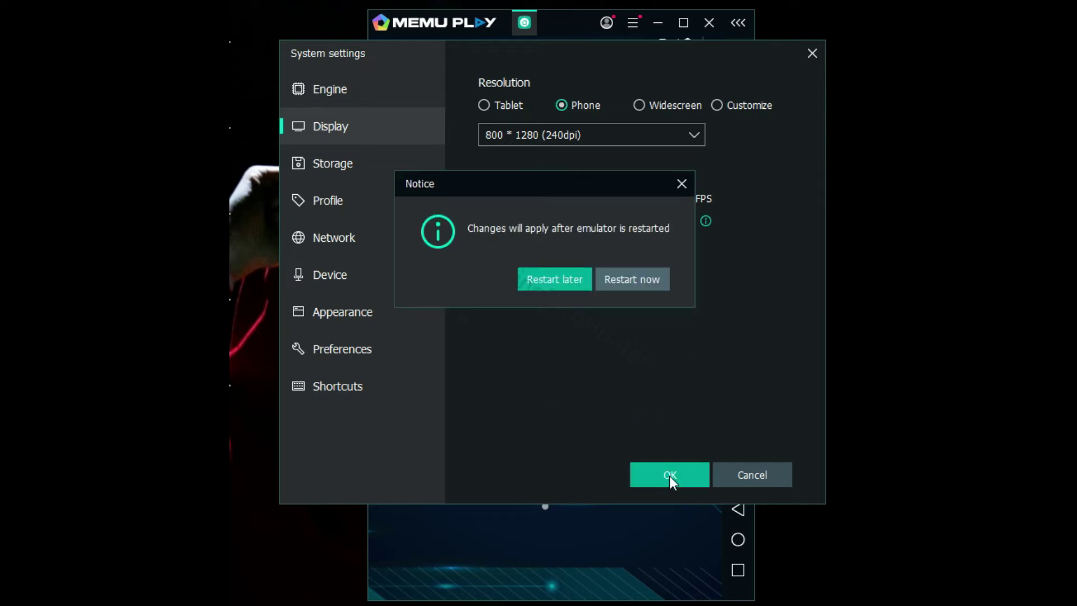
pyautogui.click(680, 185)
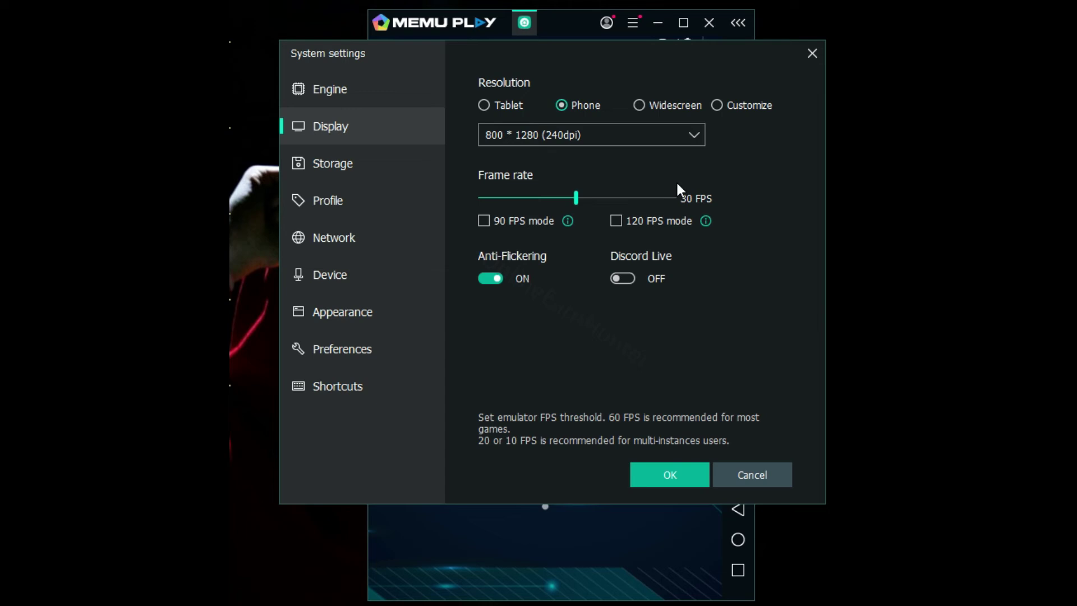
# Check the storage settings and set the profile's device model to Samsung Galaxy Note10+.
pyautogui.click(335, 174)
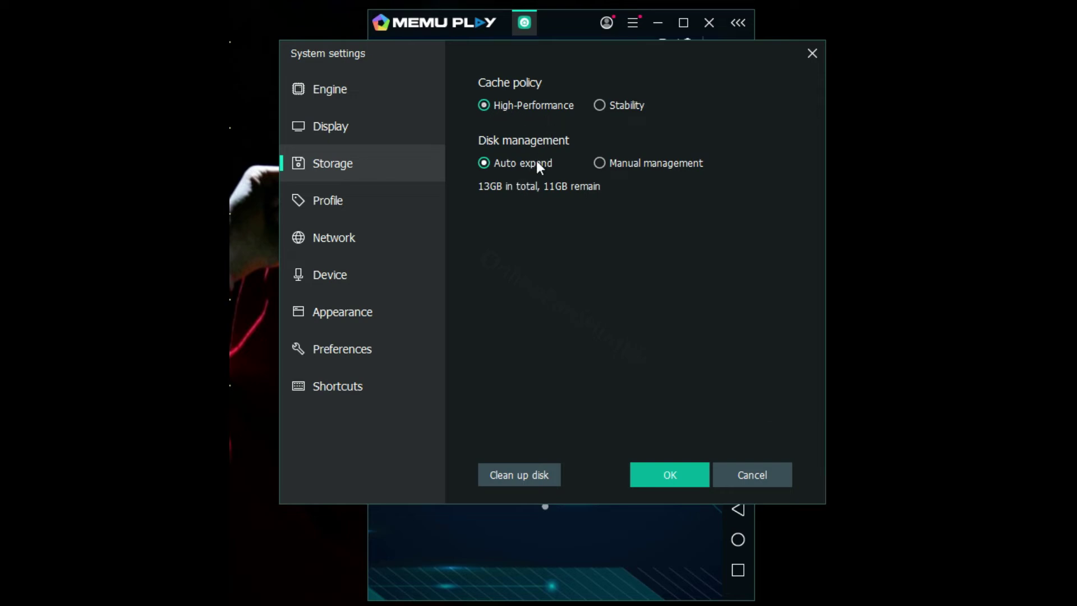
pyautogui.click(369, 205)
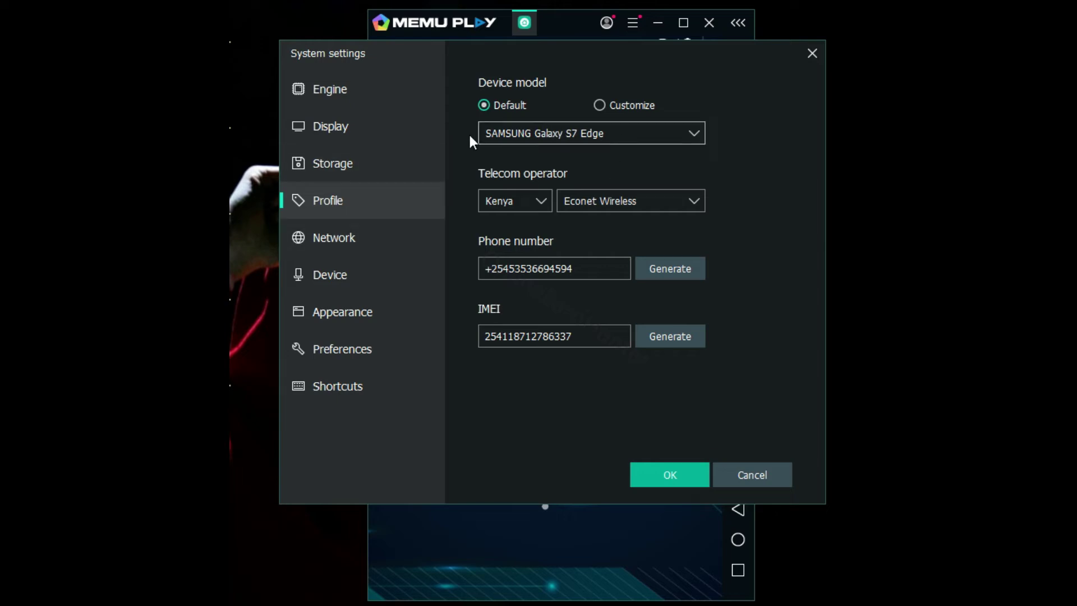
pyautogui.click(541, 133)
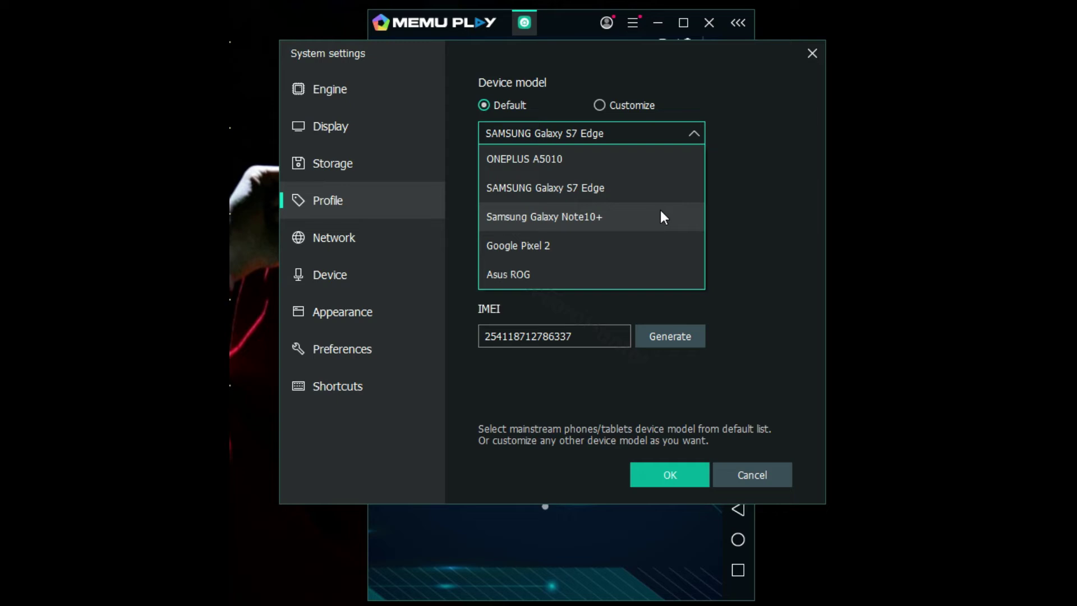
pyautogui.click(559, 217)
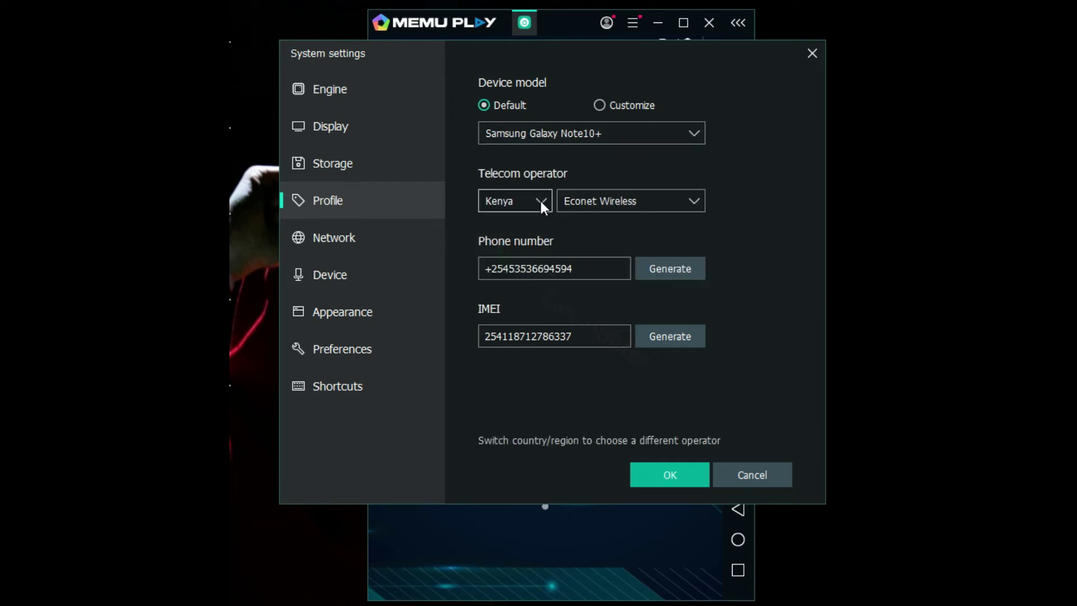
# Set the telecom operator to United States with AT&T Mobility, and generate a new phone number and IMEI.
pyautogui.click(540, 201)
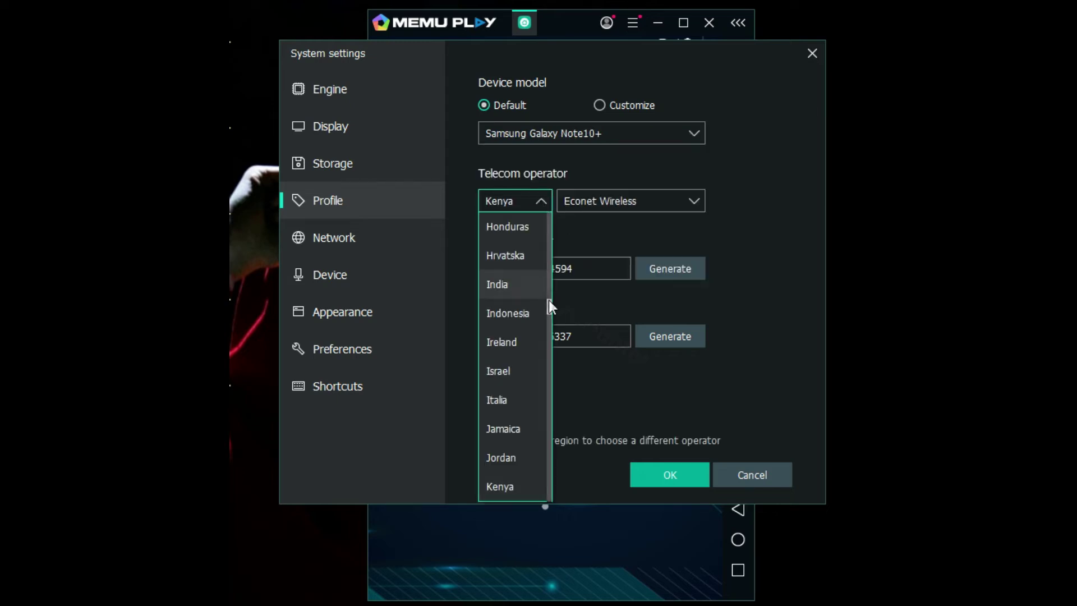
pyautogui.moveTo(548, 301); pyautogui.dragTo(534, 420)
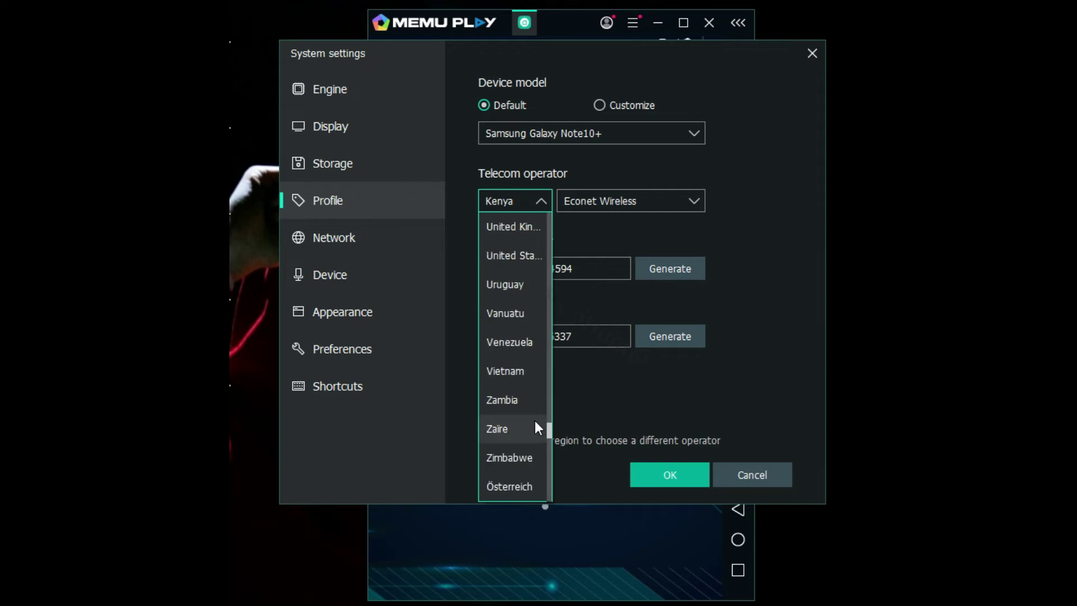
pyautogui.click(506, 258)
pyautogui.click(617, 191)
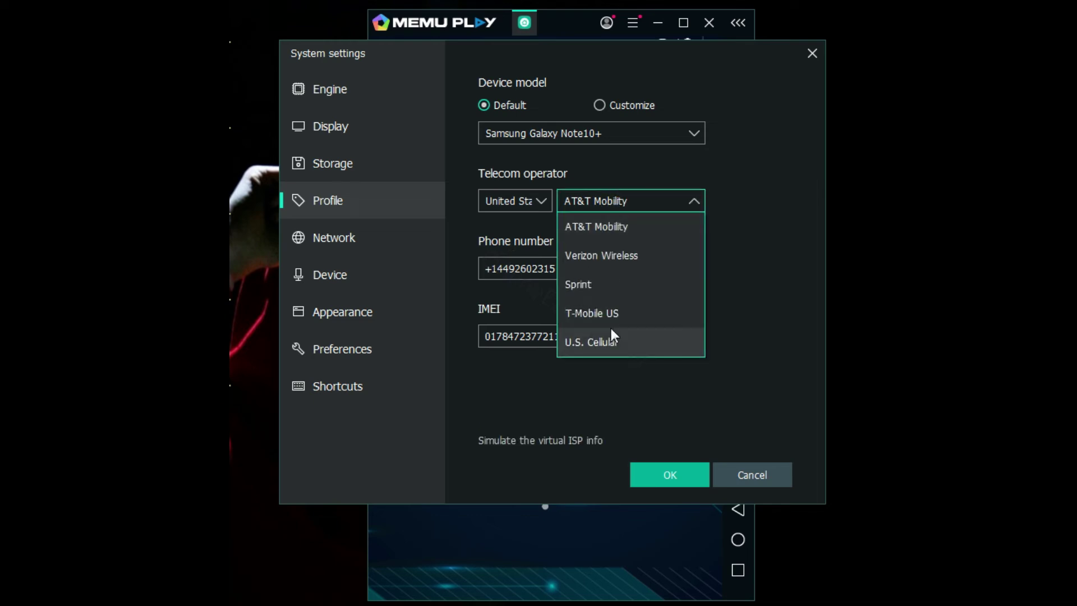
pyautogui.click(618, 253)
pyautogui.click(612, 205)
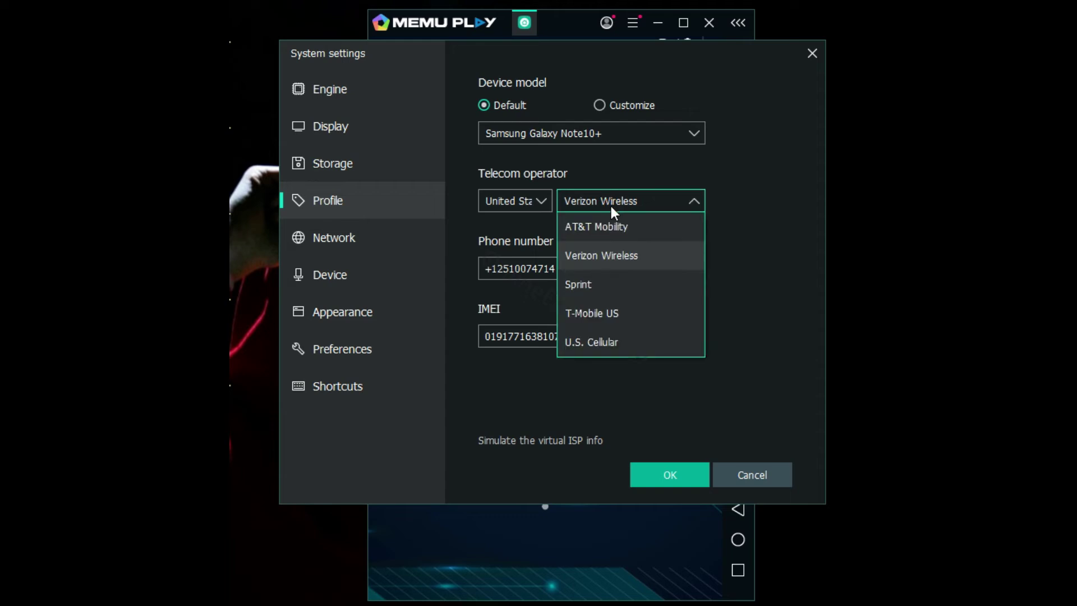
pyautogui.click(615, 225)
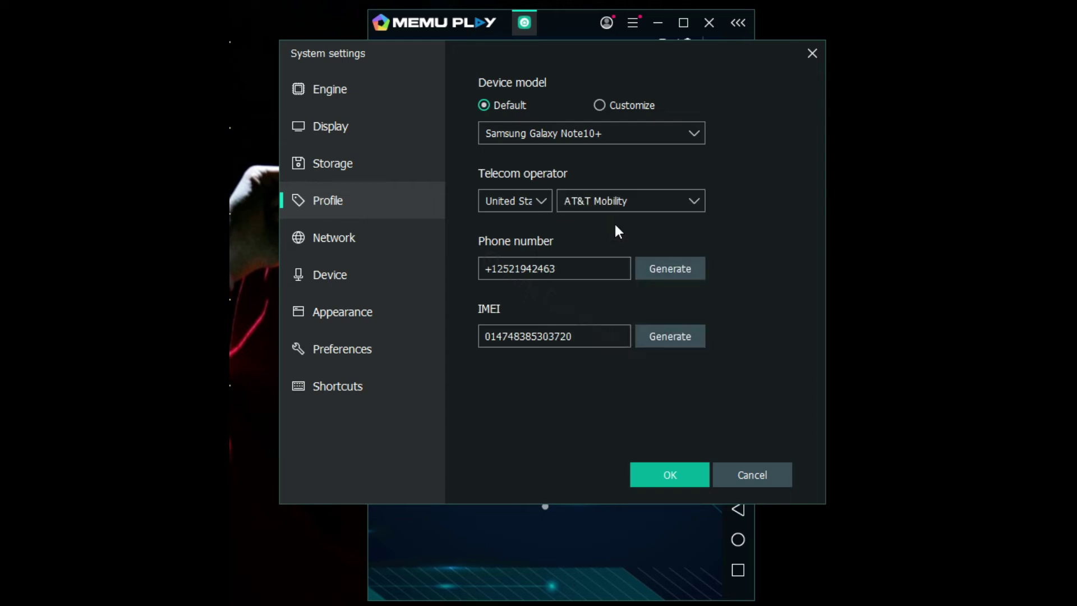
pyautogui.click(663, 270)
pyautogui.click(671, 339)
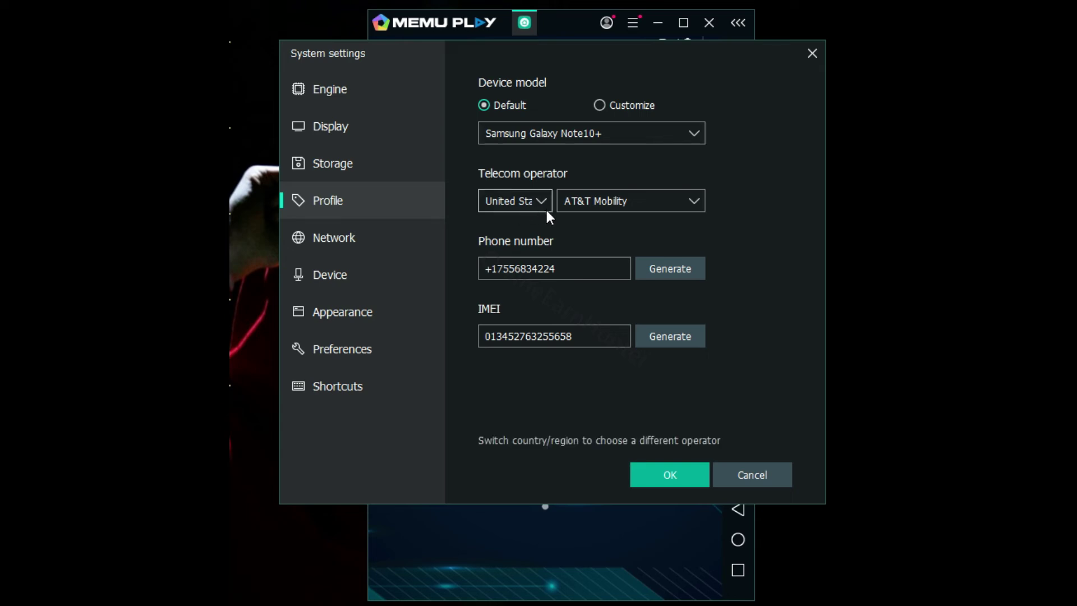
# Review the Network, Device, Appearance and Preferences settings, and save the configuration with the emulator restart postponed.
pyautogui.click(339, 248)
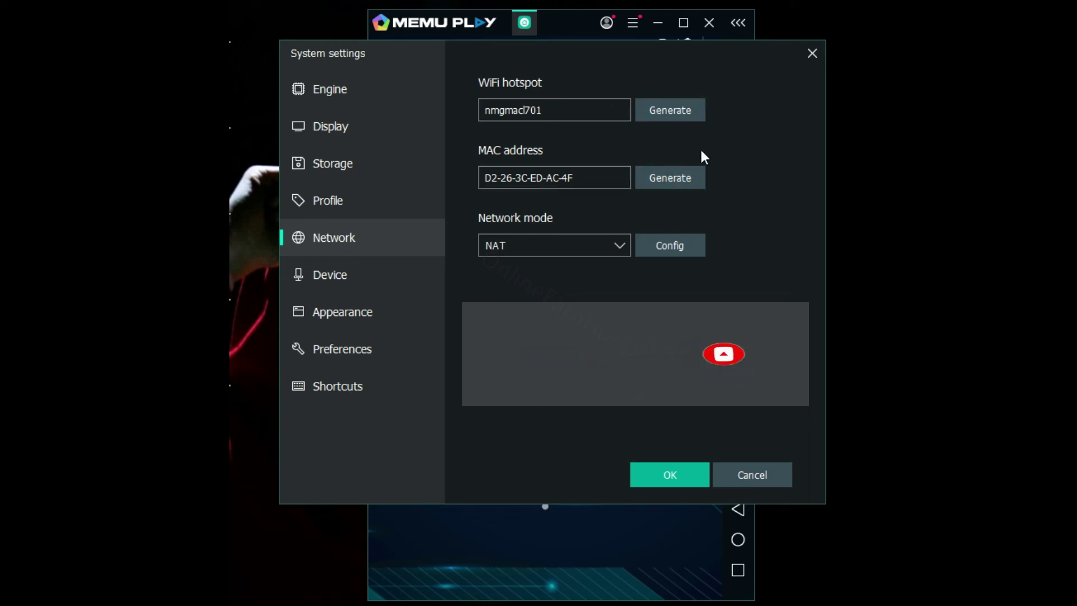
pyautogui.click(376, 281)
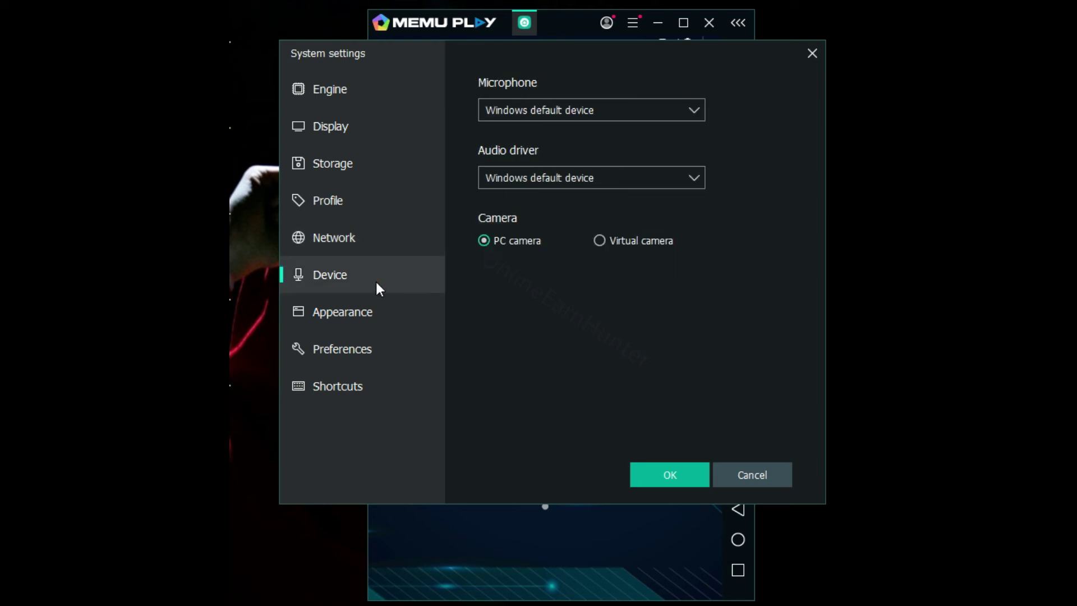
pyautogui.click(355, 317)
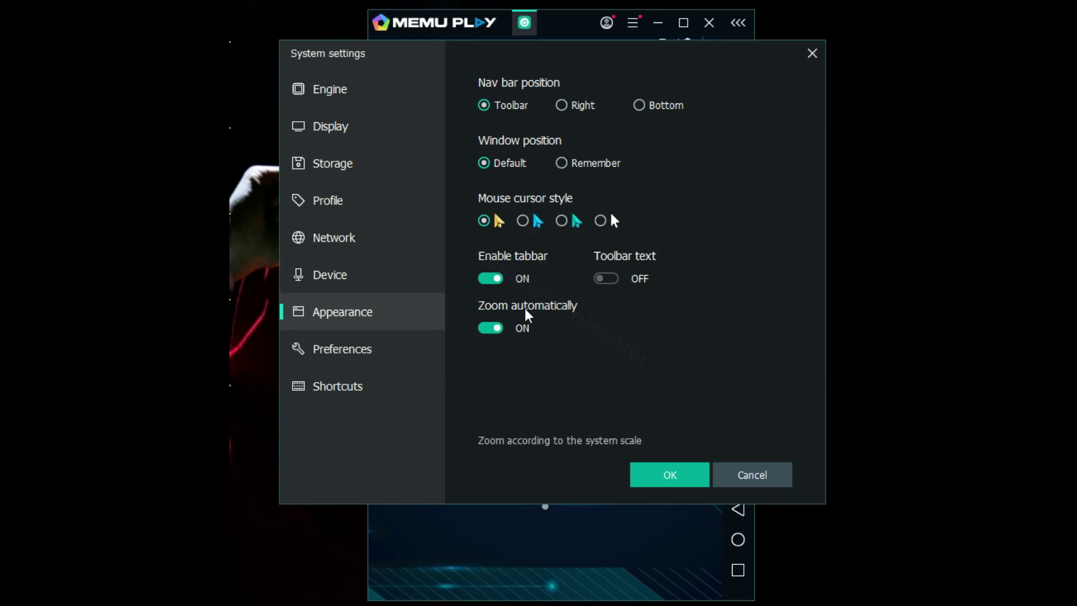
pyautogui.click(349, 355)
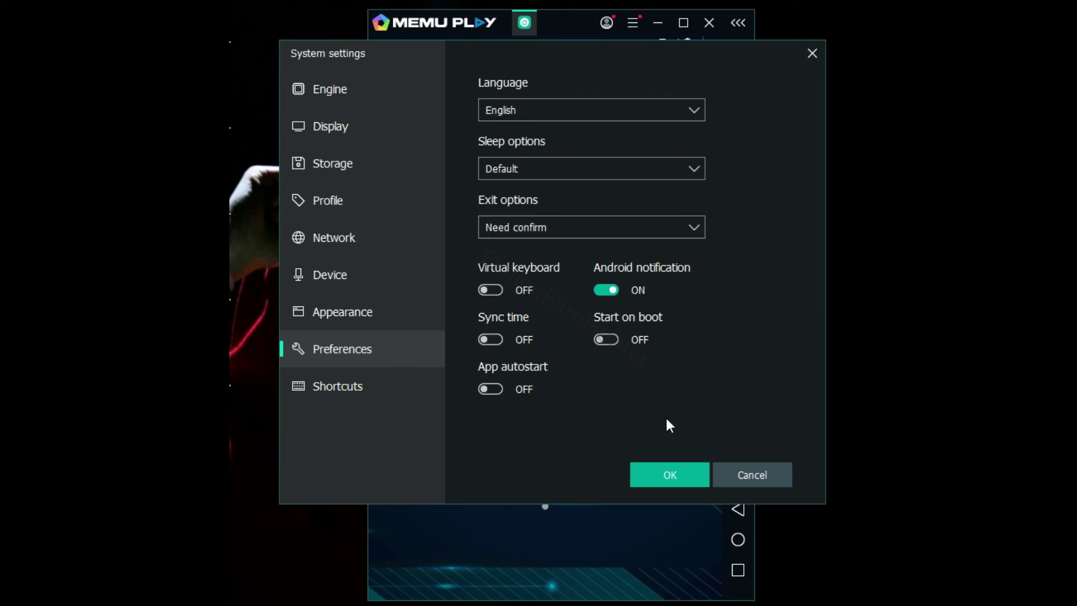
pyautogui.click(669, 475)
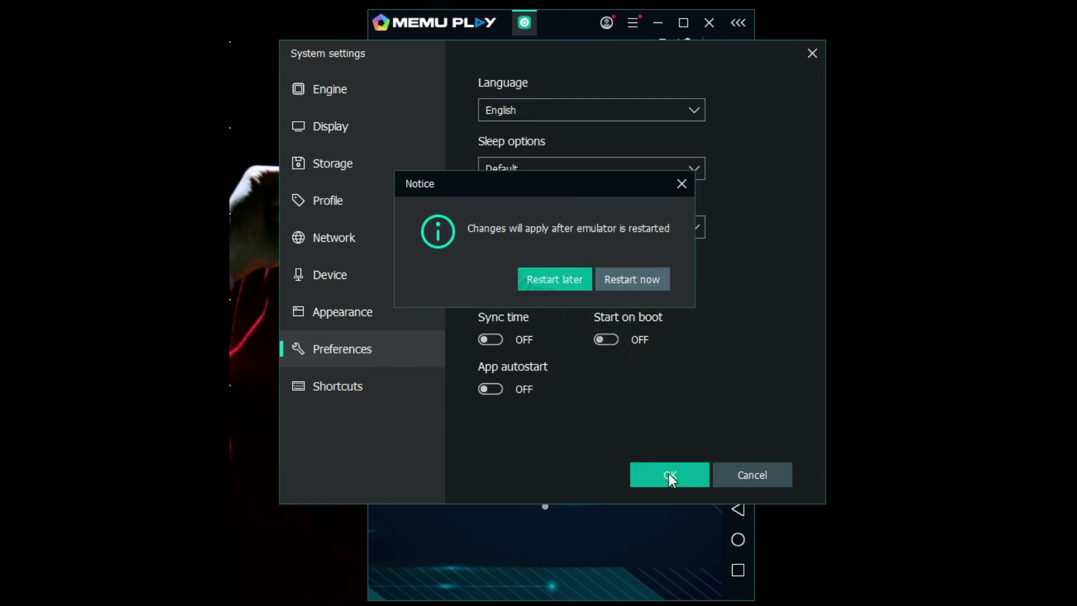
pyautogui.click(556, 278)
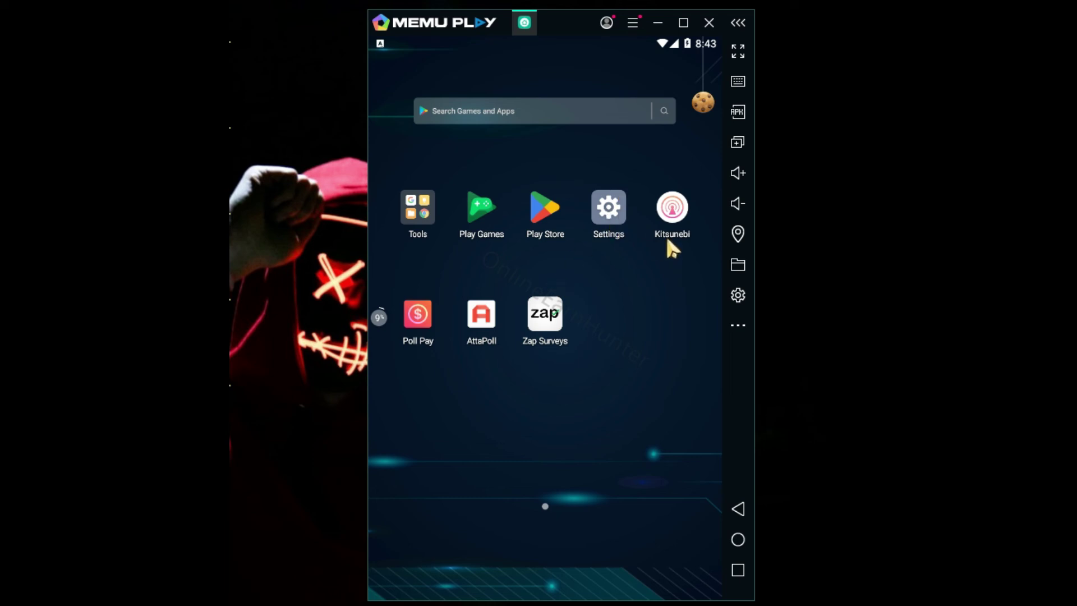
# Recheck the saved Display, Storage and Profile settings, and confirm them with the emulator restart postponed.
pyautogui.click(729, 299)
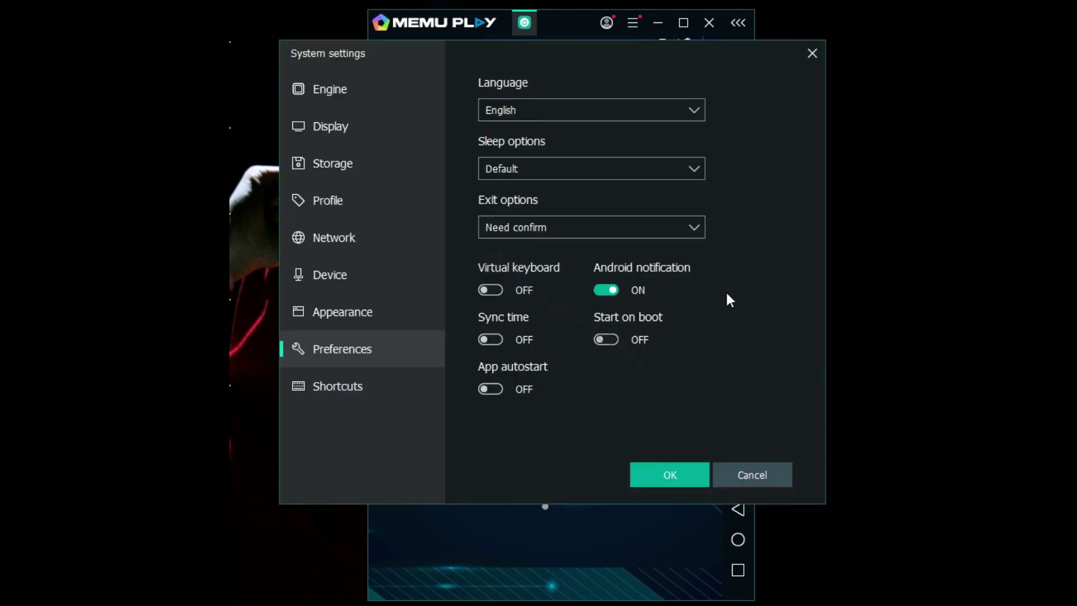
pyautogui.click(328, 122)
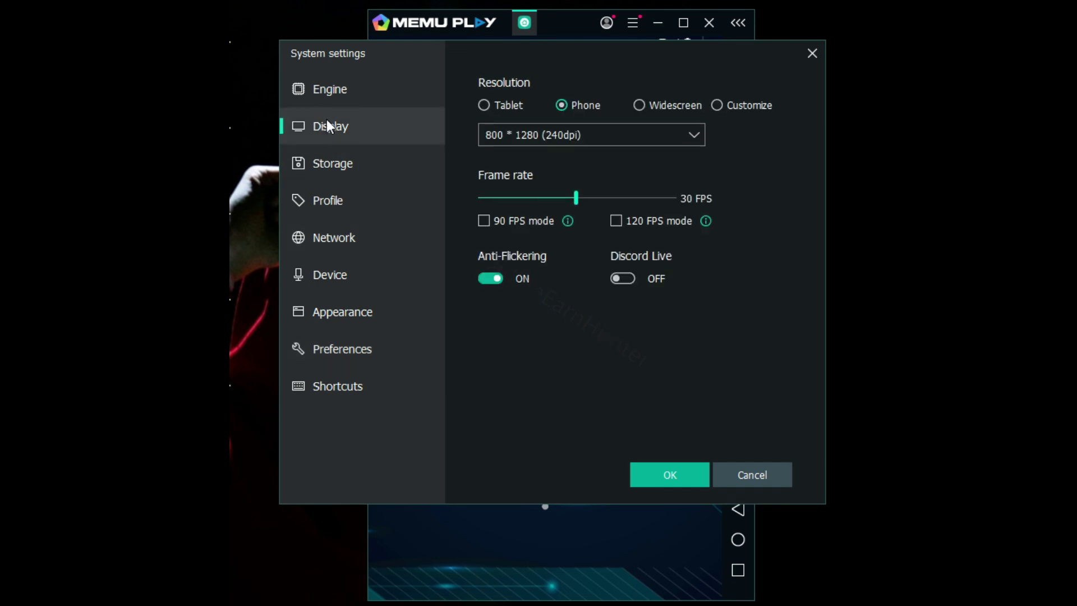
pyautogui.click(338, 178)
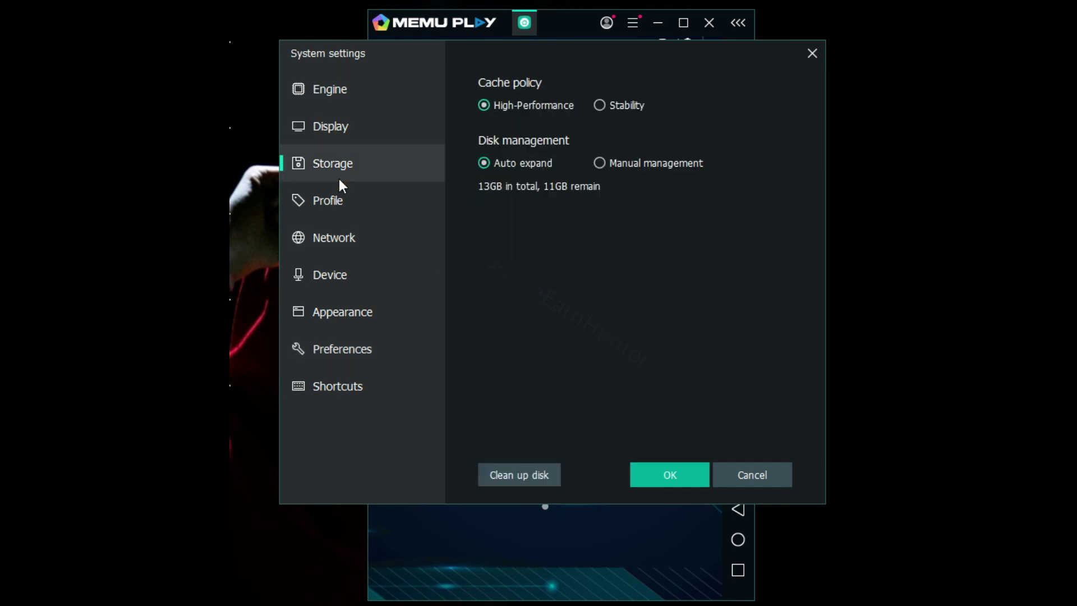
pyautogui.click(345, 199)
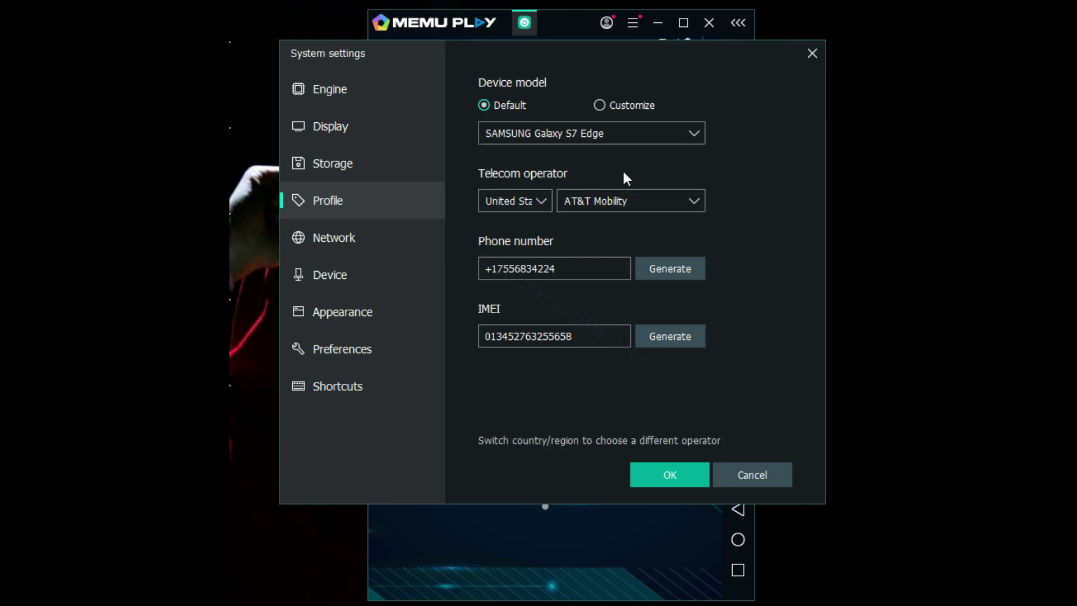
pyautogui.click(675, 464)
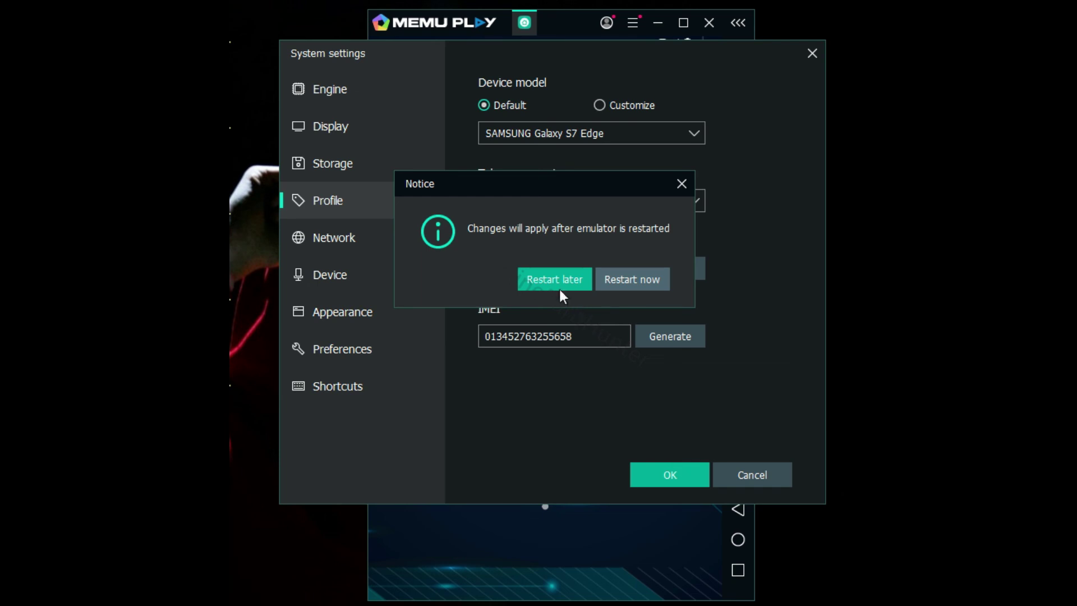
pyautogui.click(547, 281)
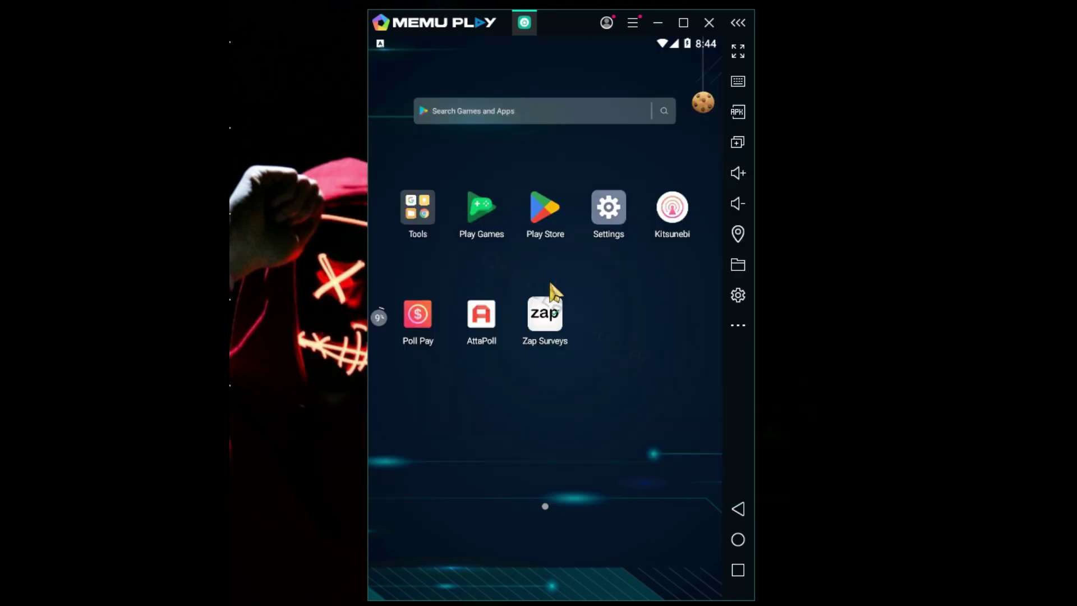
# Reopen the emulator's system settings on the device profile.
pyautogui.click(735, 296)
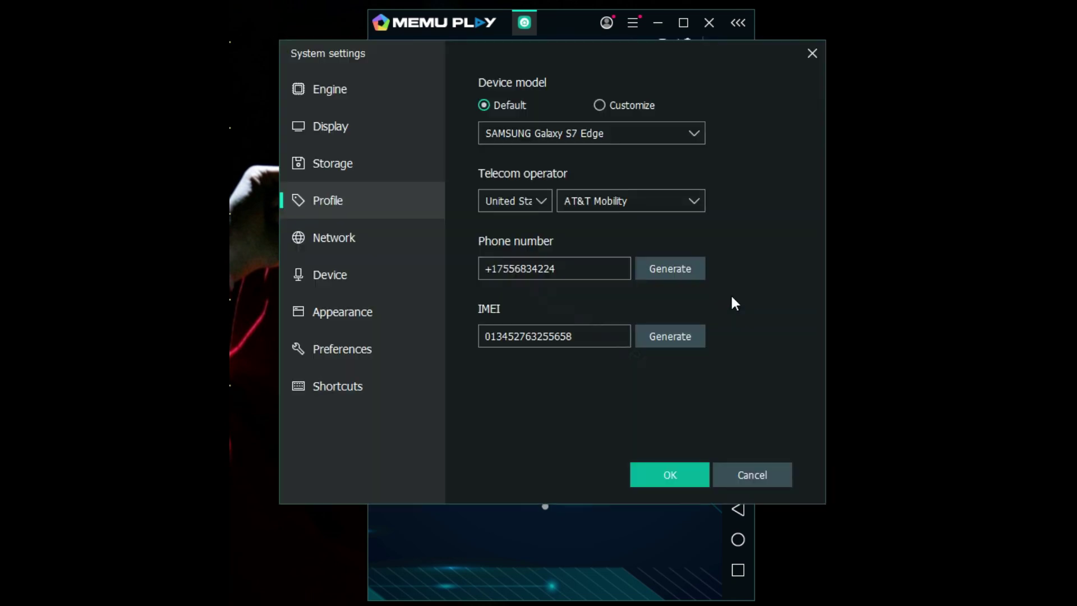